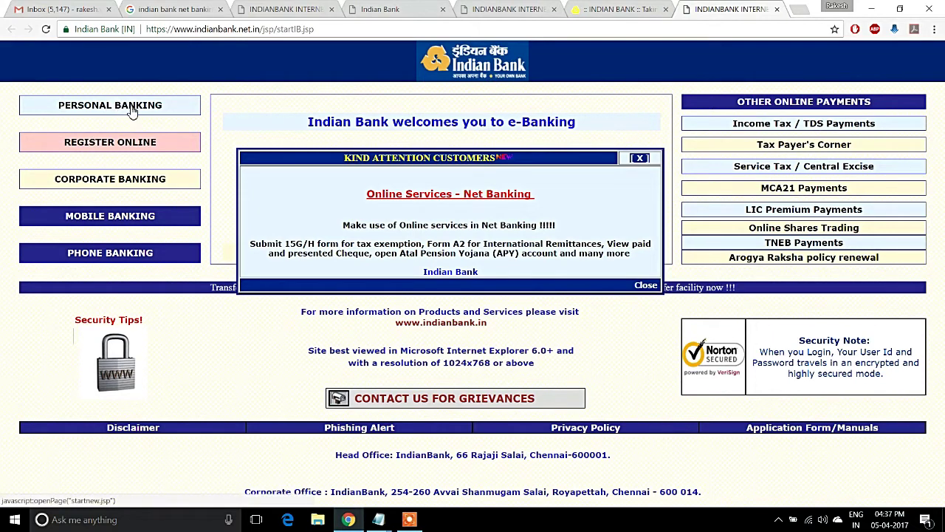
# Step: Open the Personal Banking login and accept the notice to continue
pyautogui.click(144, 113)
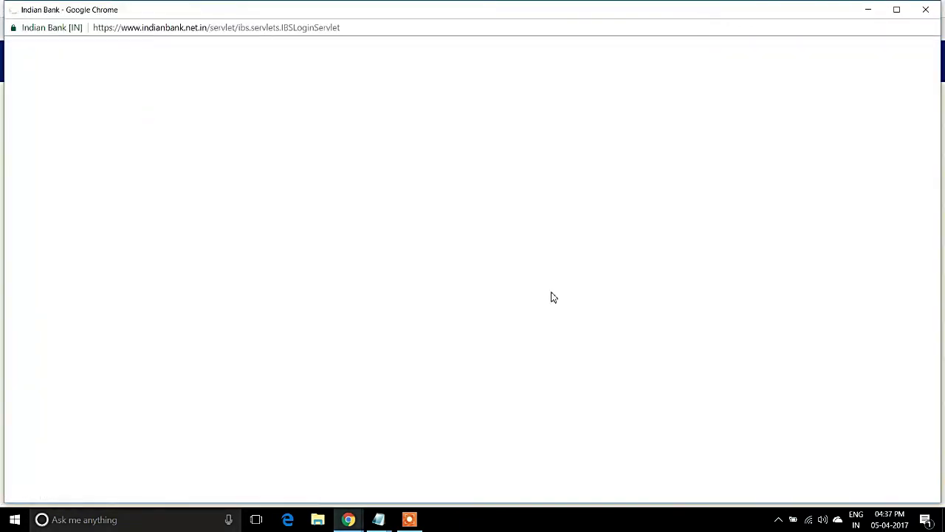
pyautogui.click(477, 365)
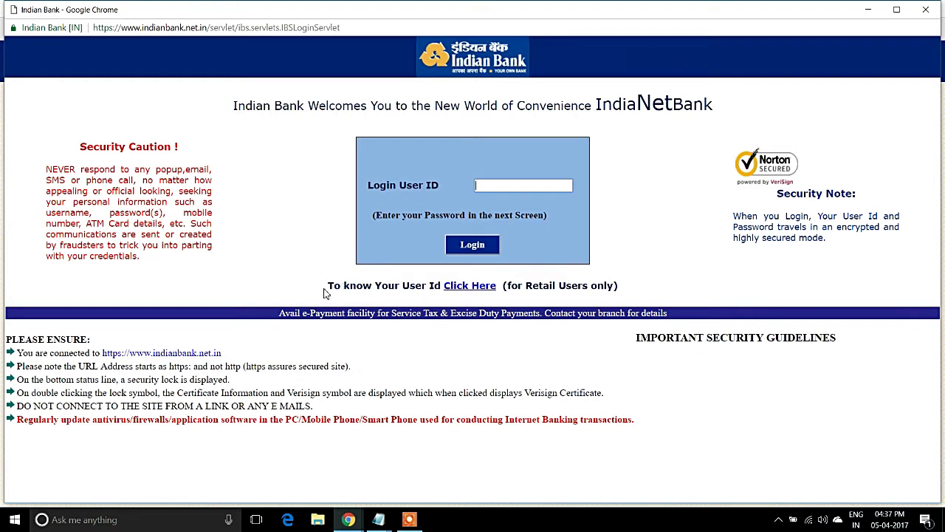
# Step: Recover the forgotten user ID by submitting the account number and PIN reference number
pyautogui.click(463, 290)
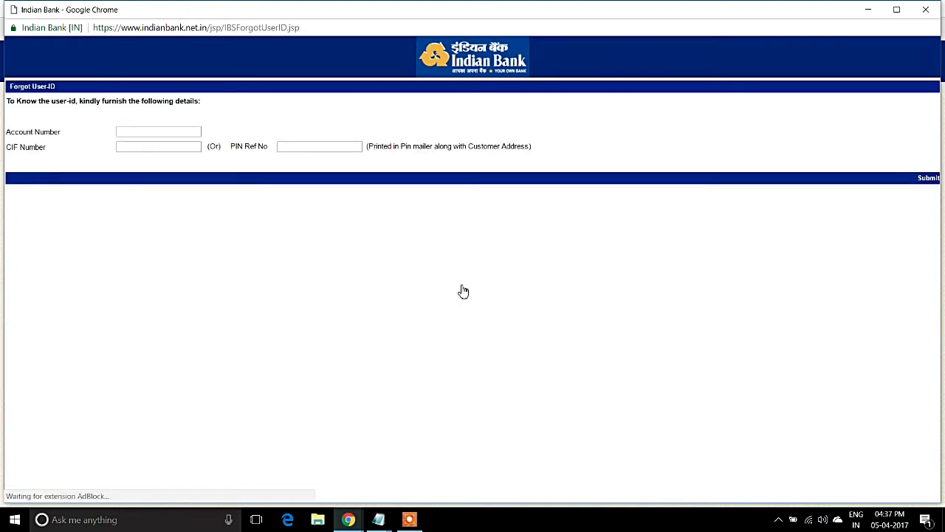
pyautogui.click(167, 132)
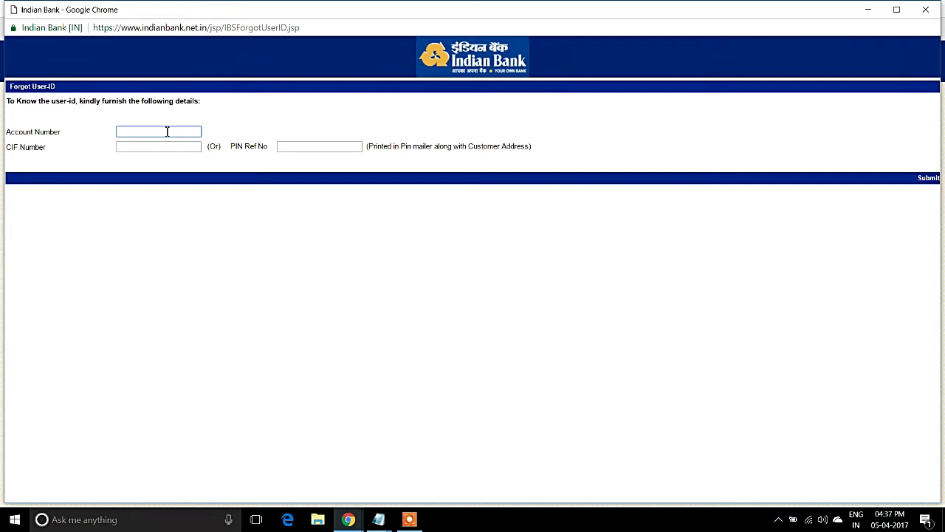
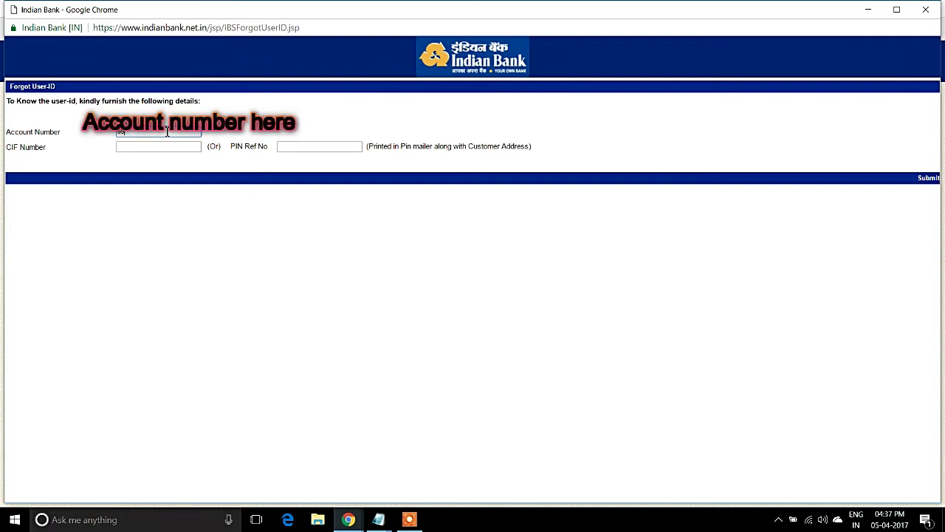
pyautogui.click(291, 147)
pyautogui.click(929, 179)
# Step: Enter the login password for the retrieved user ID, correcting one mistyped character
pyautogui.click(365, 279)
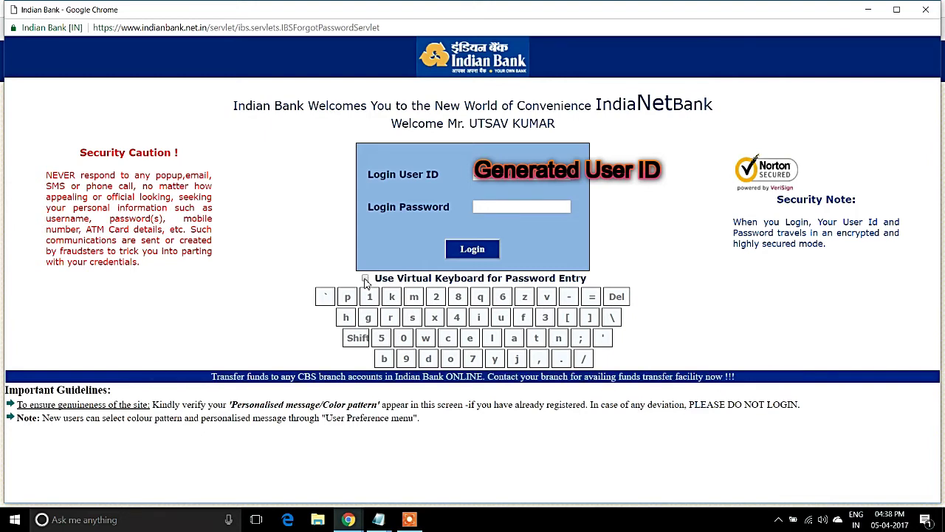
pyautogui.click(524, 207)
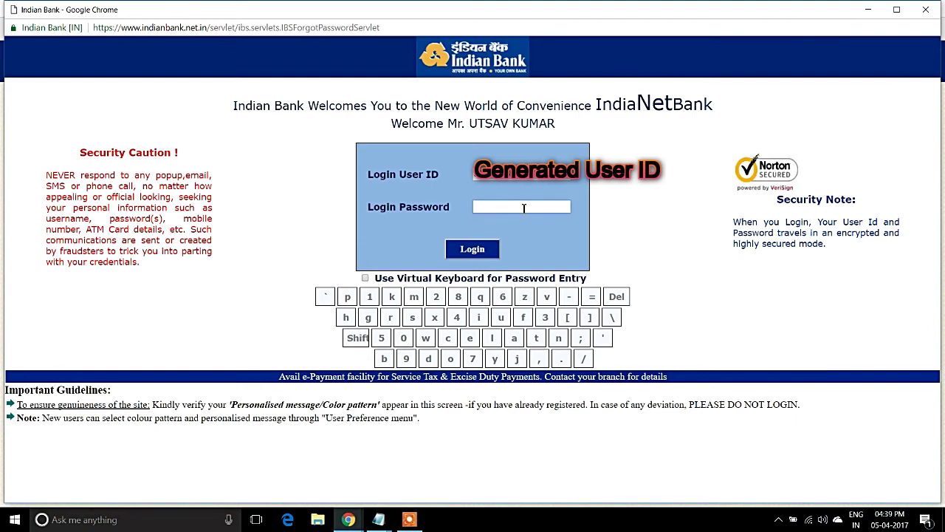
pyautogui.write('***')
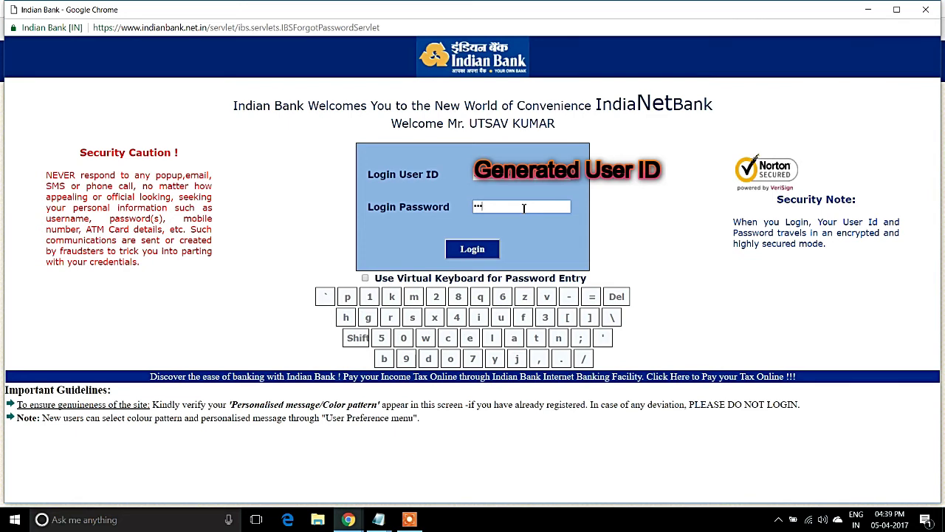
pyautogui.press('BackSpace')
pyautogui.write('*****')
# Step: Log in, decline browser password saving, and accept the Terms and Conditions
pyautogui.click(480, 251)
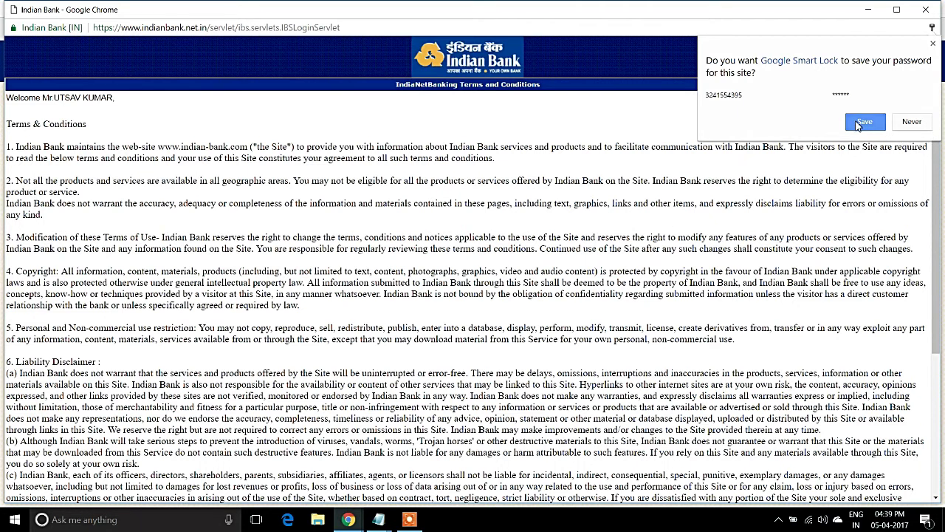
pyautogui.click(910, 122)
pyautogui.moveTo(935, 161); pyautogui.dragTo(913, 347)
pyautogui.click(12, 483)
pyautogui.click(889, 497)
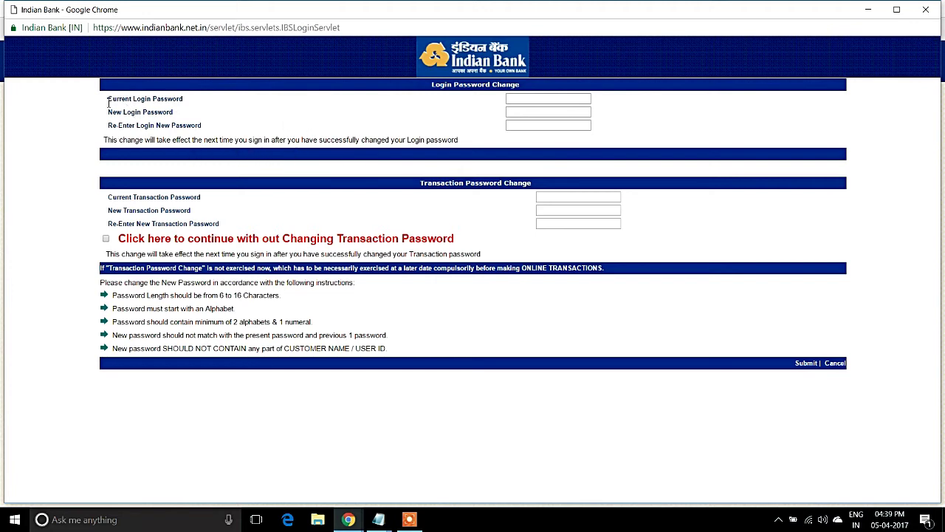
# Step: Enter the current login password and the new login password with its confirmation
pyautogui.click(538, 100)
pyautogui.click(538, 112)
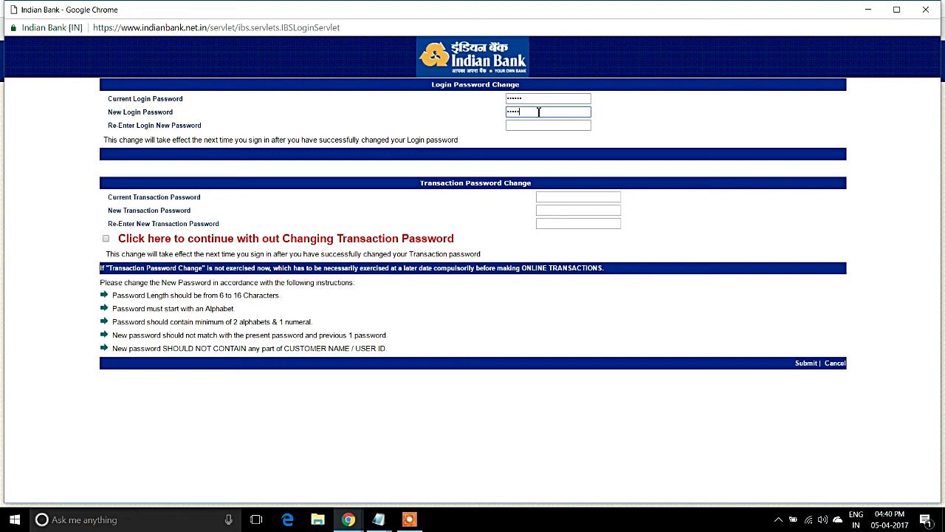
pyautogui.click(546, 126)
# Step: Enter the current transaction password, a new transaction password and its confirmation
pyautogui.click(573, 198)
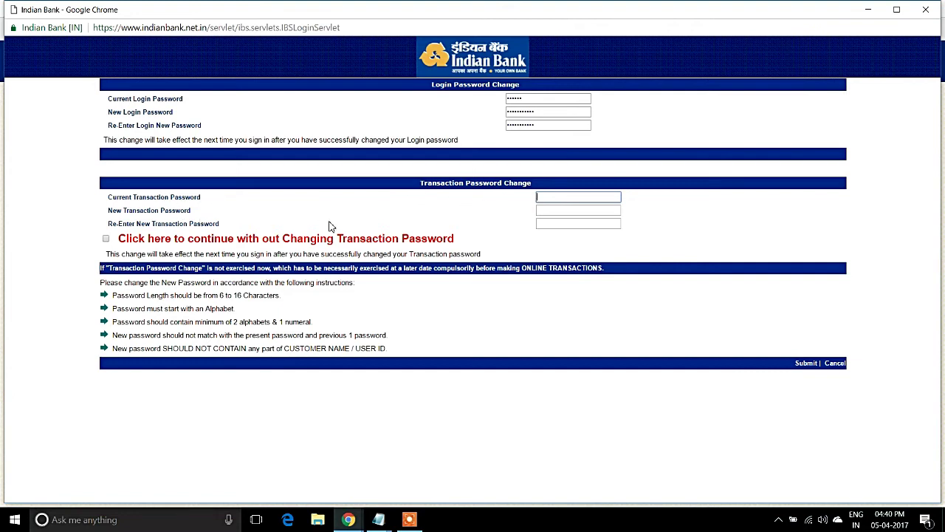
pyautogui.write('aaaa')
pyautogui.click(554, 213)
pyautogui.write('aaa')
pyautogui.write('aaaa')
pyautogui.click(555, 223)
pyautogui.write('aaaaa')
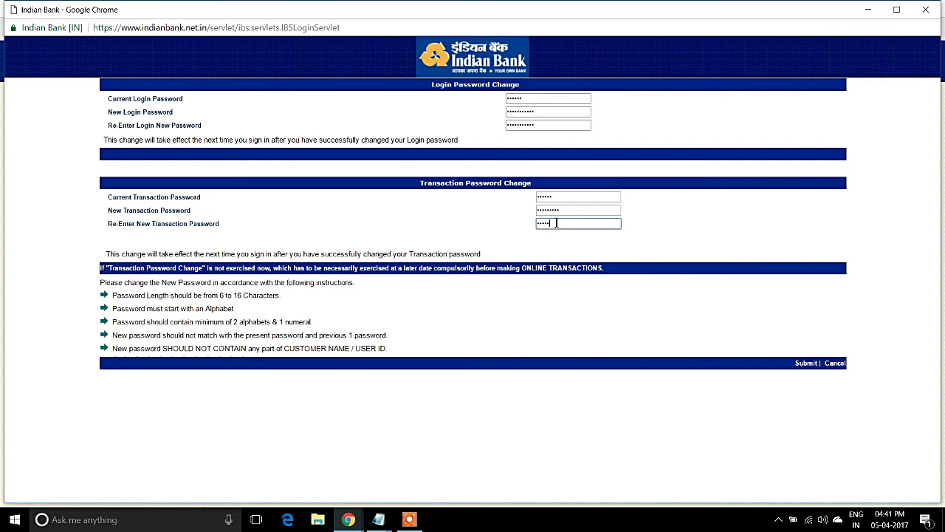
pyautogui.write('aaa')
# Step: Submit the password changes, then clear and re-enter the current and new login passwords
pyautogui.click(805, 368)
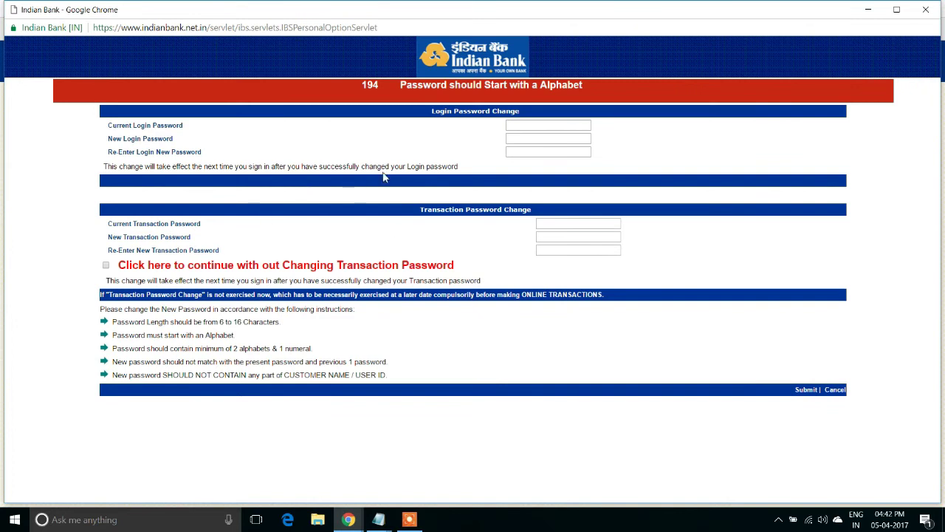
pyautogui.click(517, 124)
pyautogui.moveTo(545, 126); pyautogui.dragTo(412, 126)
pyautogui.press('BackSpace')
pyautogui.click(514, 138)
pyautogui.write('a')
pyautogui.click(524, 153)
# Step: Re-enter the current and new transaction passwords and resubmit the changes
pyautogui.click(550, 224)
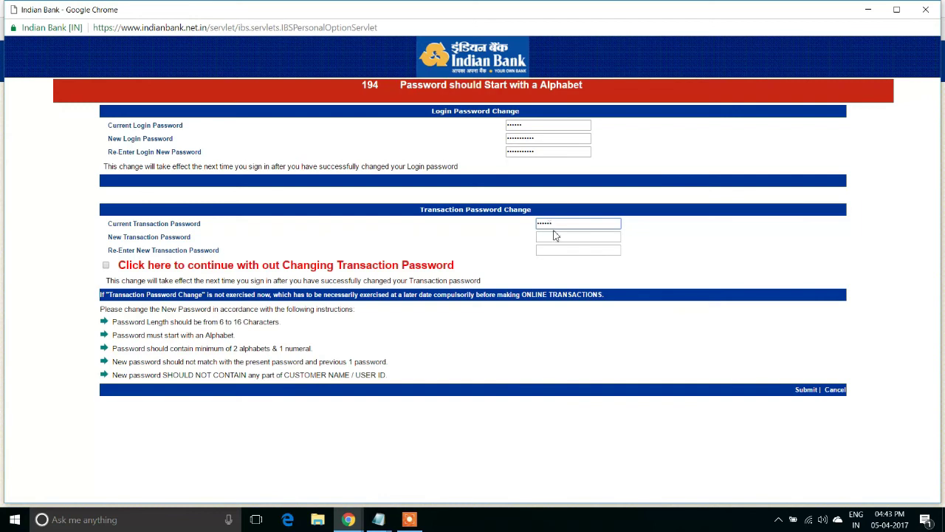
pyautogui.click(565, 240)
pyautogui.write('aaaaa')
pyautogui.click(564, 253)
pyautogui.write('aa')
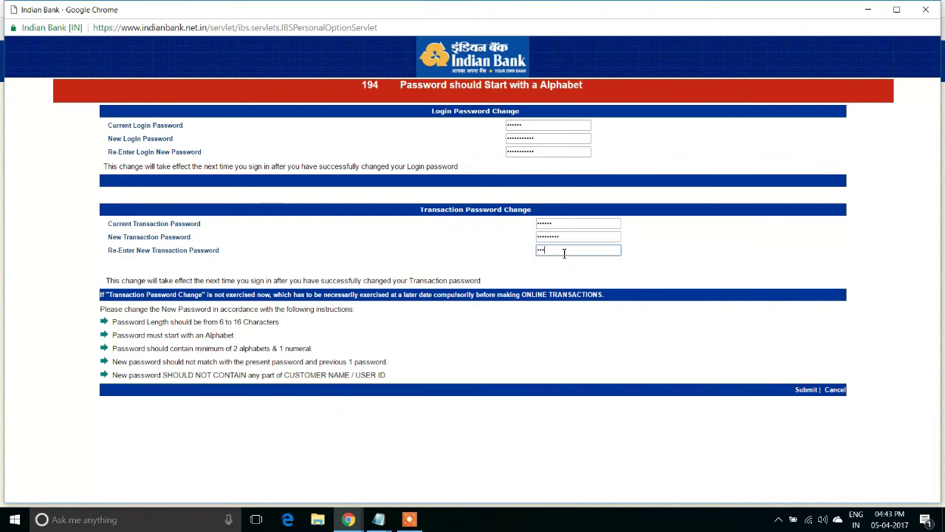
pyautogui.write('aa')
pyautogui.write('aa')
pyautogui.click(805, 395)
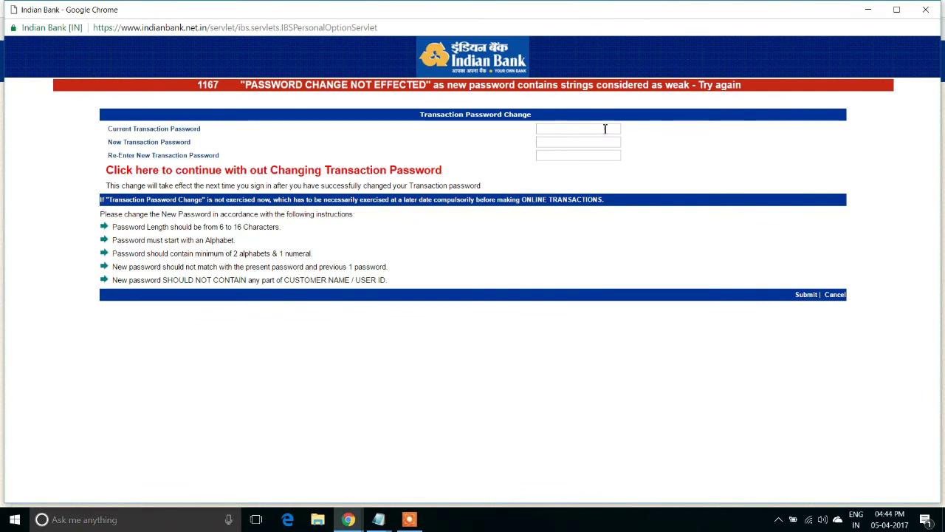
# Step: Retry the transaction password change with the current password and a new one entered twice
pyautogui.click(551, 129)
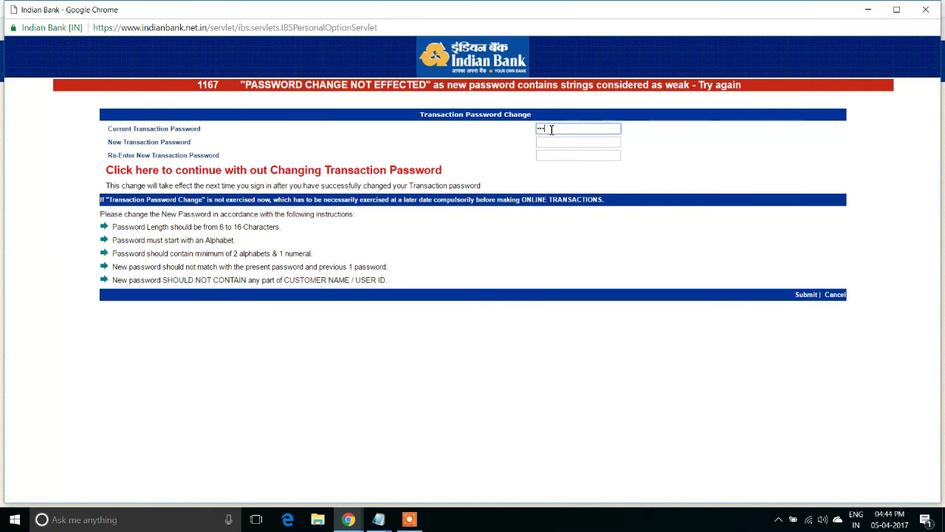
pyautogui.click(557, 145)
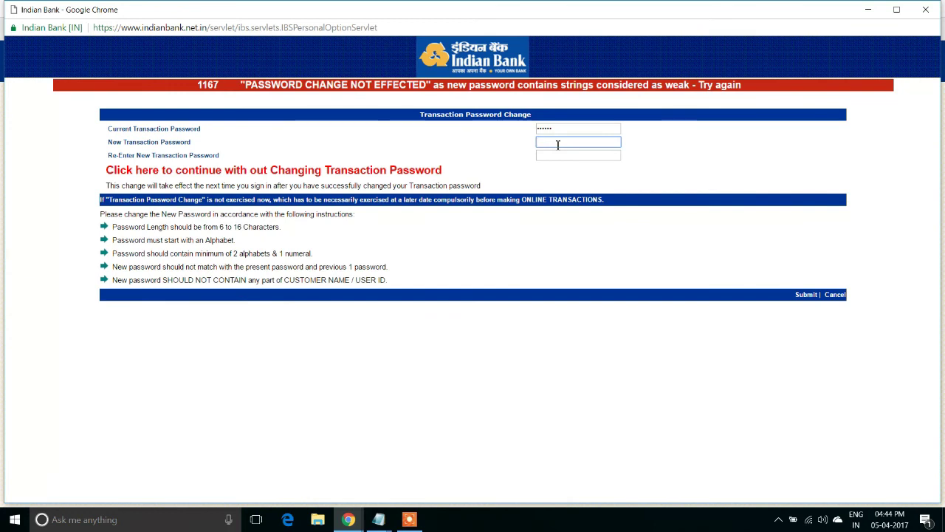
pyautogui.click(557, 154)
pyautogui.write('••')
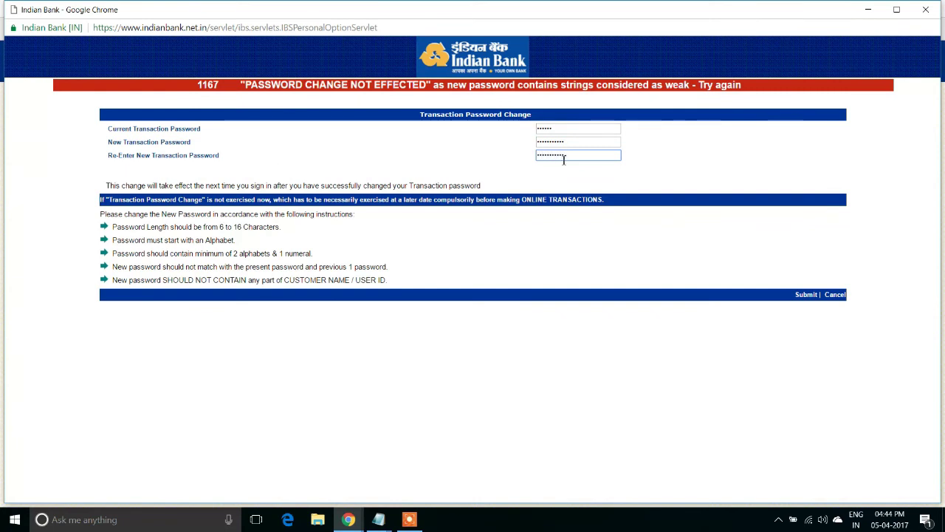
pyautogui.click(803, 299)
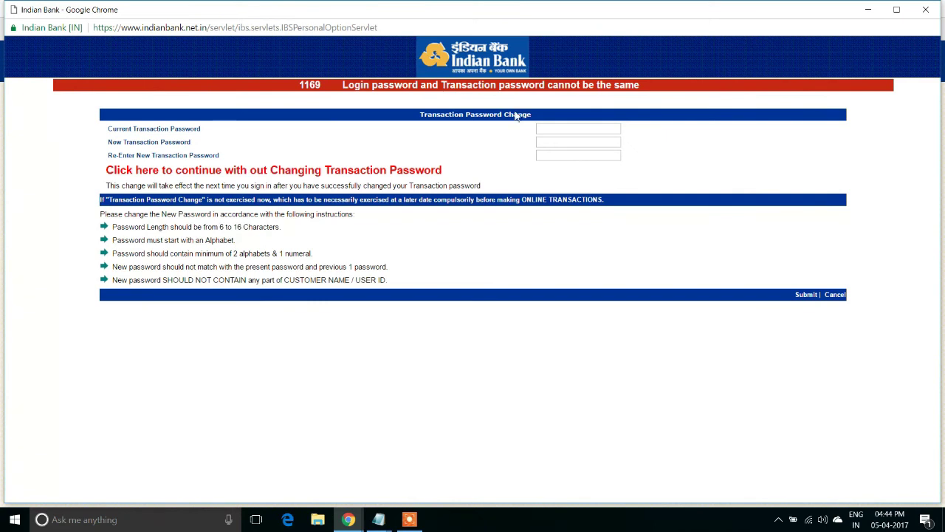
# Step: Resubmit the transaction password change using a different new password that doesn't match the login password
pyautogui.click(544, 127)
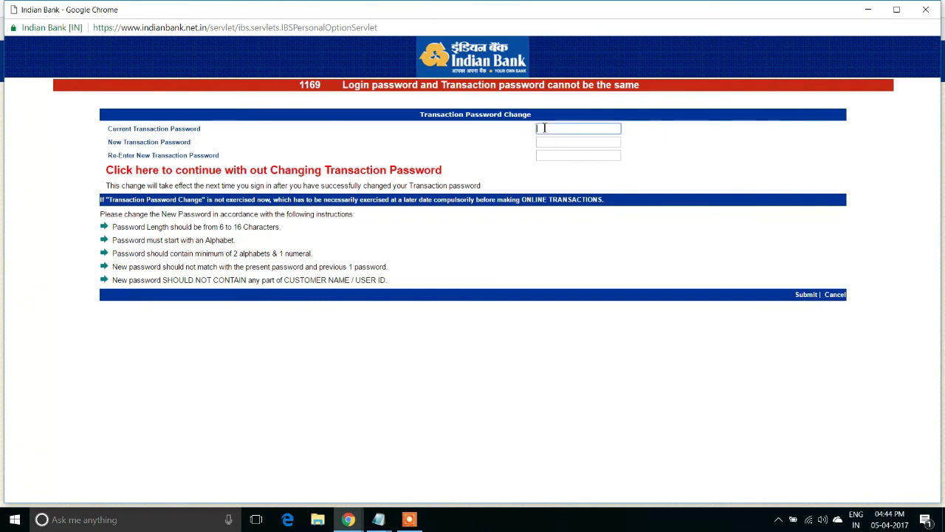
pyautogui.write('aa')
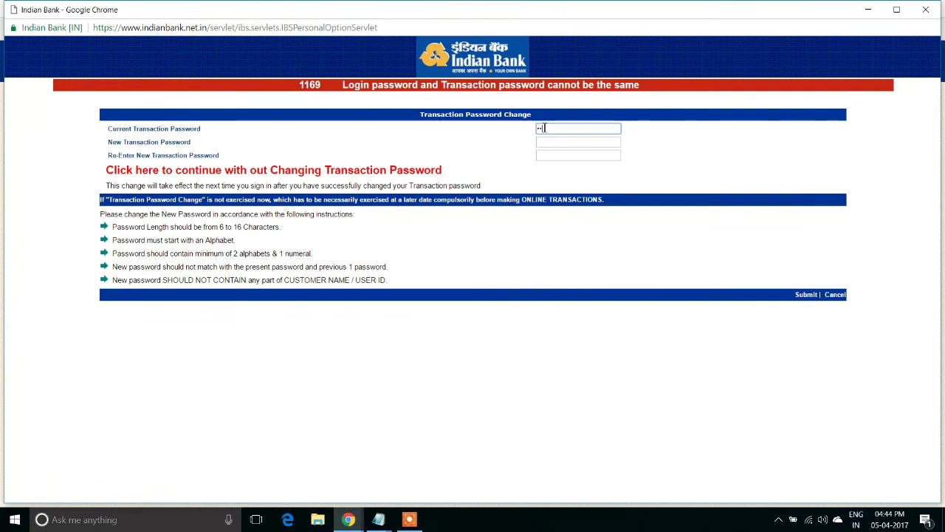
pyautogui.write('a')
pyautogui.write('a')
pyautogui.click(551, 142)
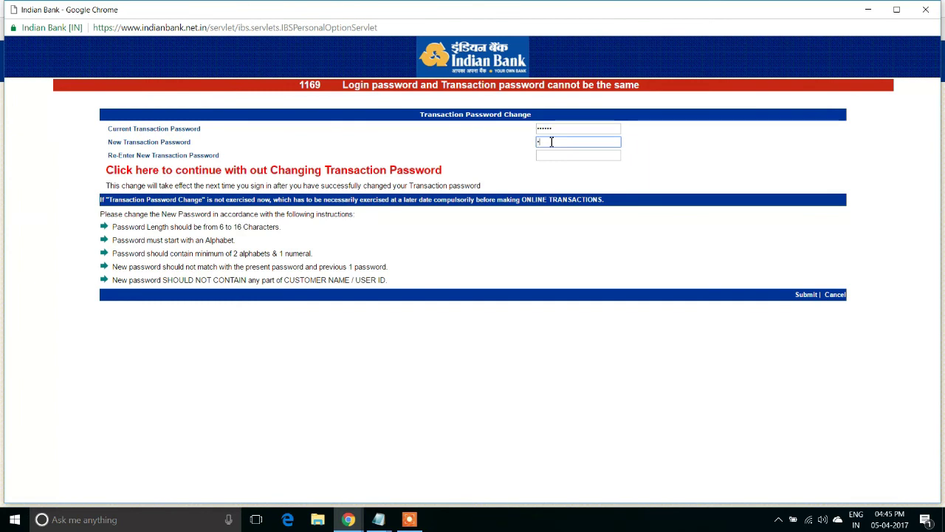
pyautogui.write('aaa')
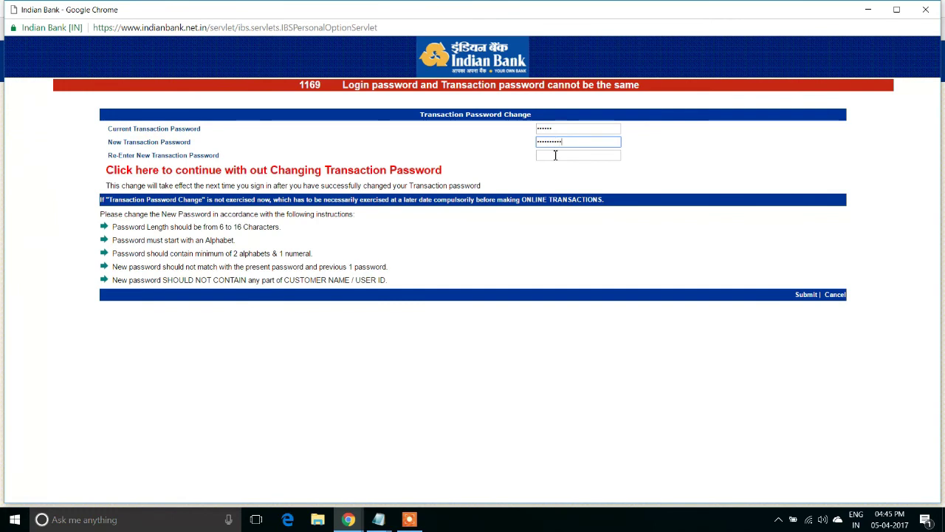
pyautogui.click(555, 155)
pyautogui.write('aa')
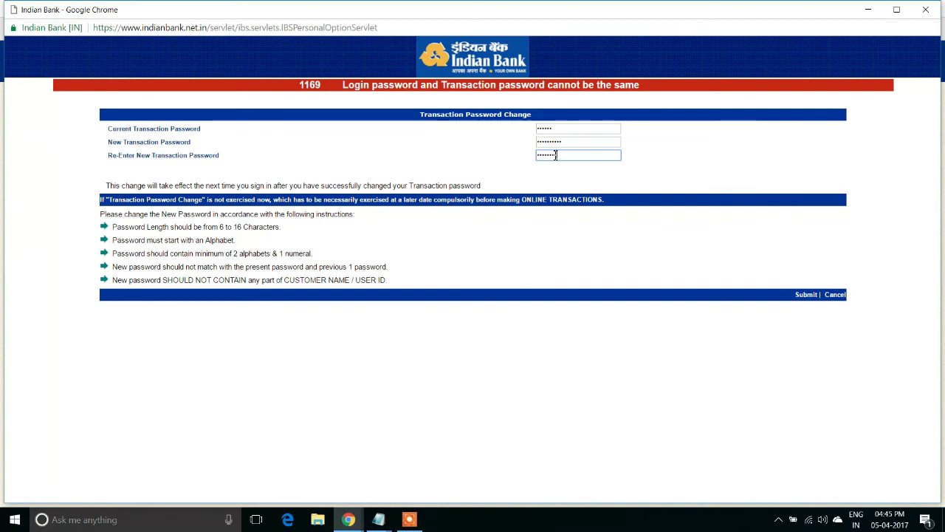
pyautogui.write('a')
pyautogui.click(807, 296)
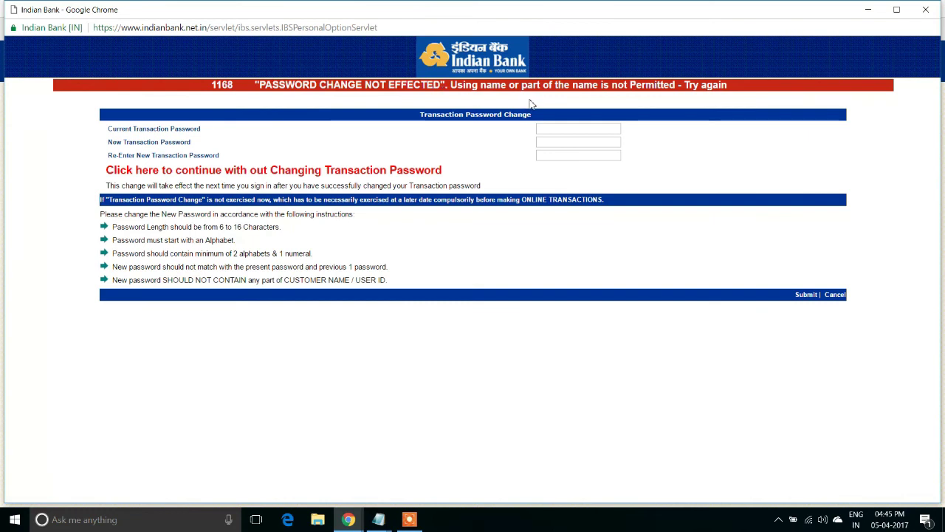
# Step: Refill the transaction password fields with a new password free of the customer name
pyautogui.click(577, 130)
pyautogui.click(570, 145)
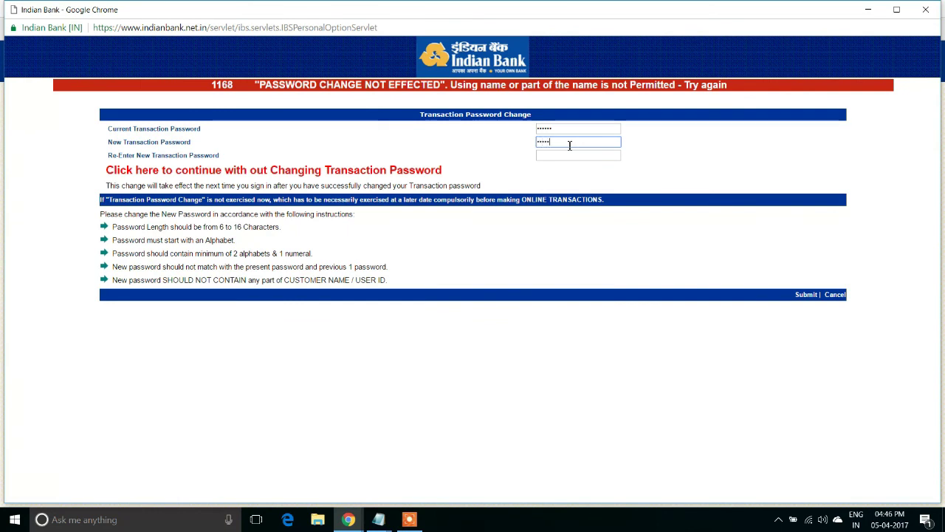
pyautogui.click(569, 155)
# Step: Submit the new transaction password, skip browser saving, and dismiss the mail alert to reach Account Summary
pyautogui.click(804, 297)
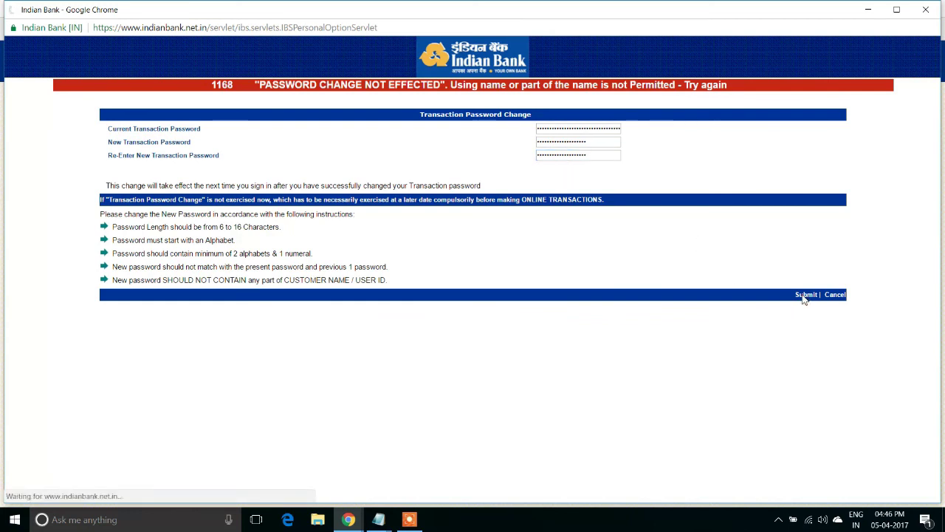
pyautogui.click(899, 105)
pyautogui.click(792, 157)
pyautogui.click(573, 95)
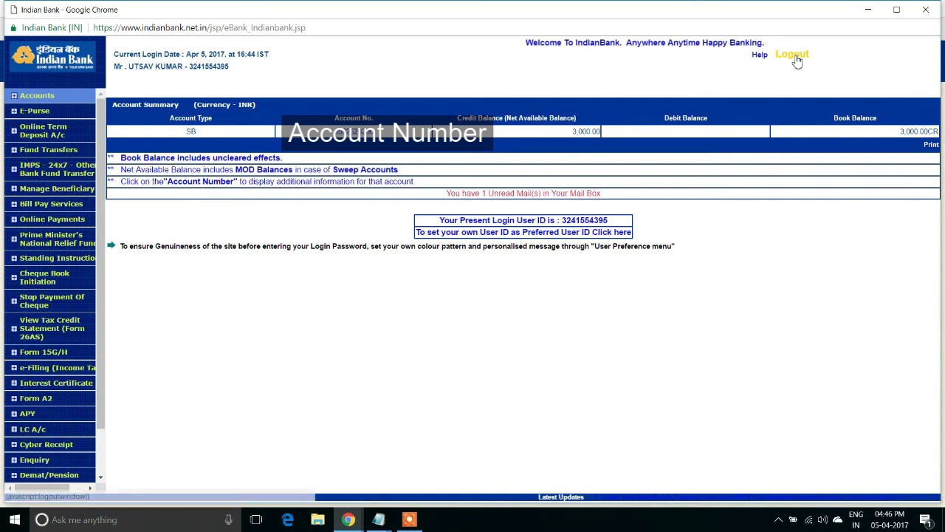